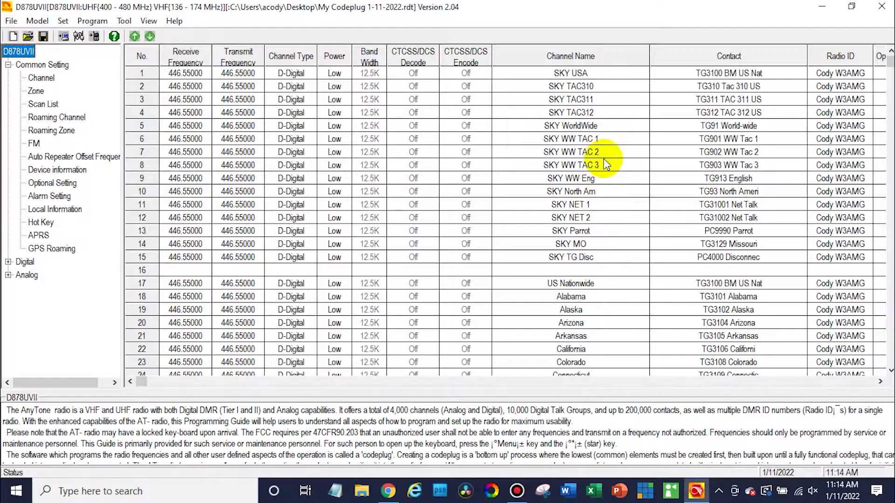
- Switch from the CPS to the Pi-Star dashboard showing 446.55 MHz activity
left_click(389, 489)
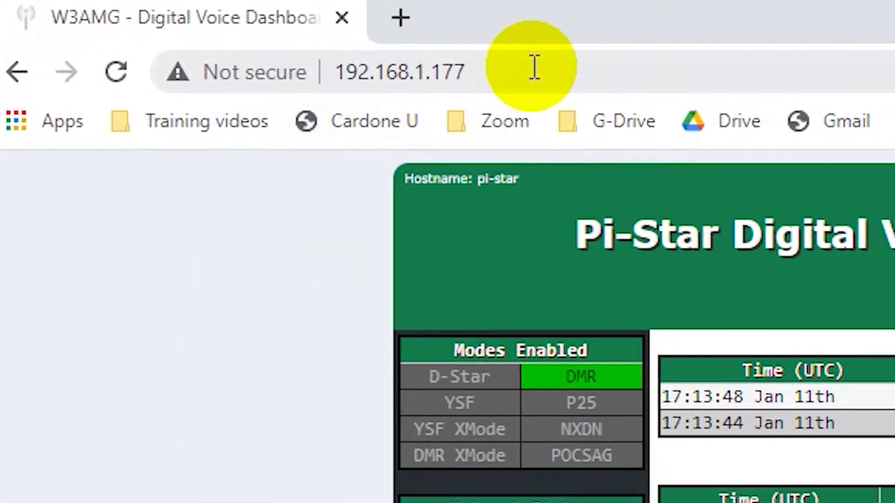
left_click(235, 33)
key("Return")
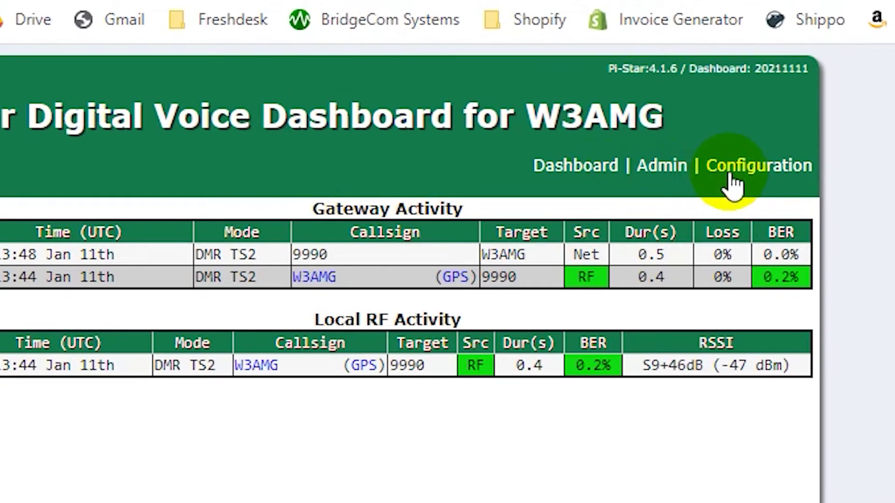
- Sign in to Pi-Star's Configuration page with the admin username and password
left_click(734, 182)
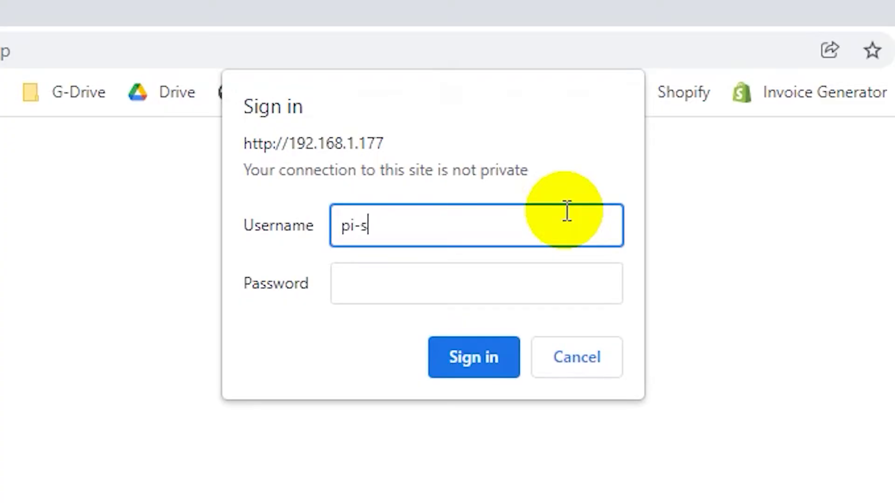
key("Tab")
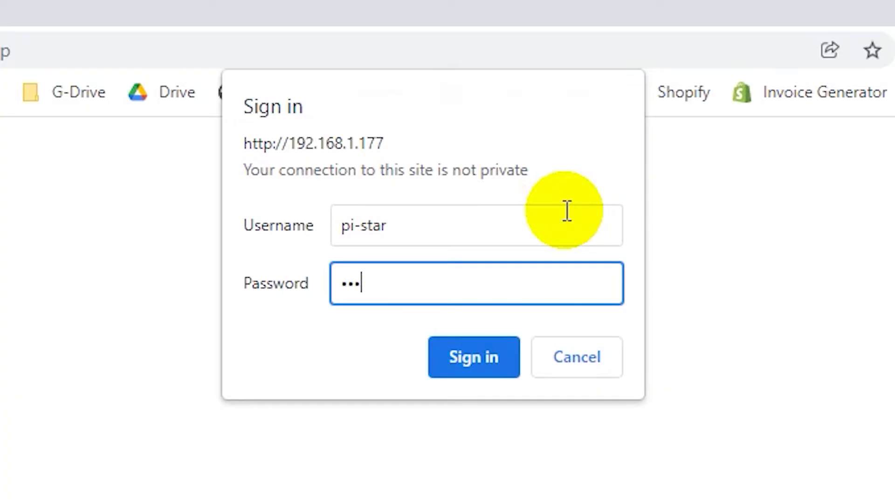
type("raspberry")
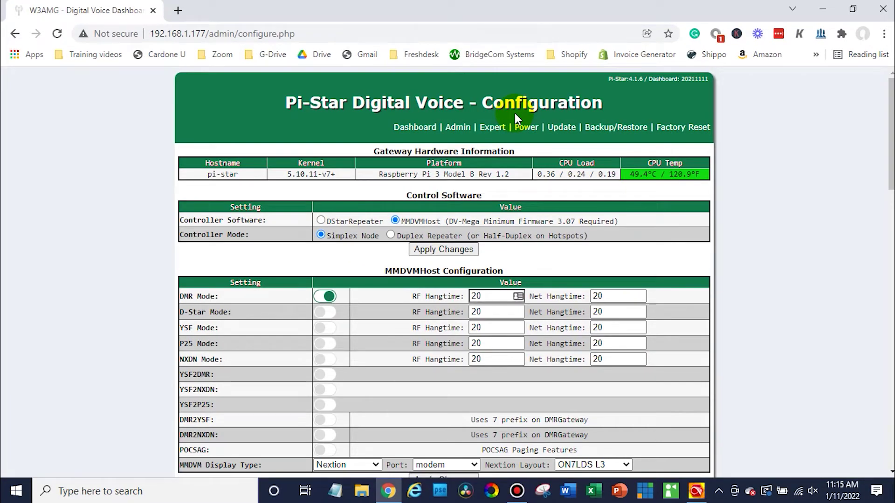
scroll(787, 259, "down", 8)
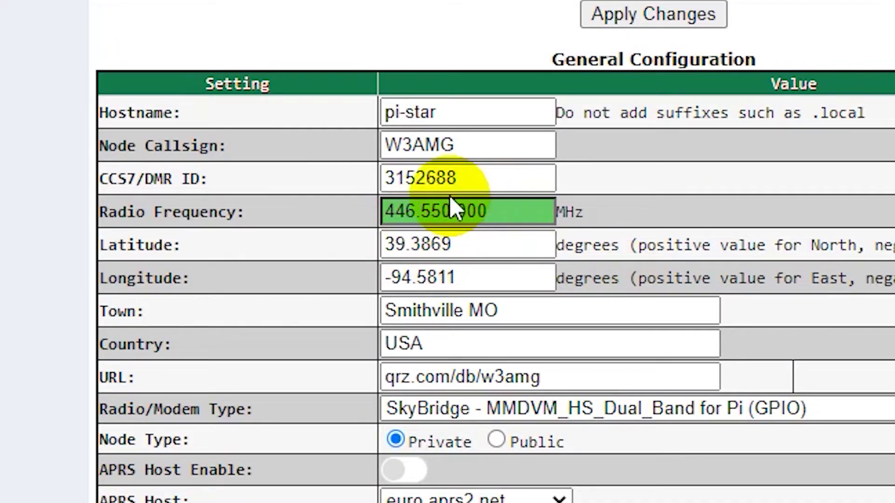
left_click(459, 215)
key("Delete")
type("9")
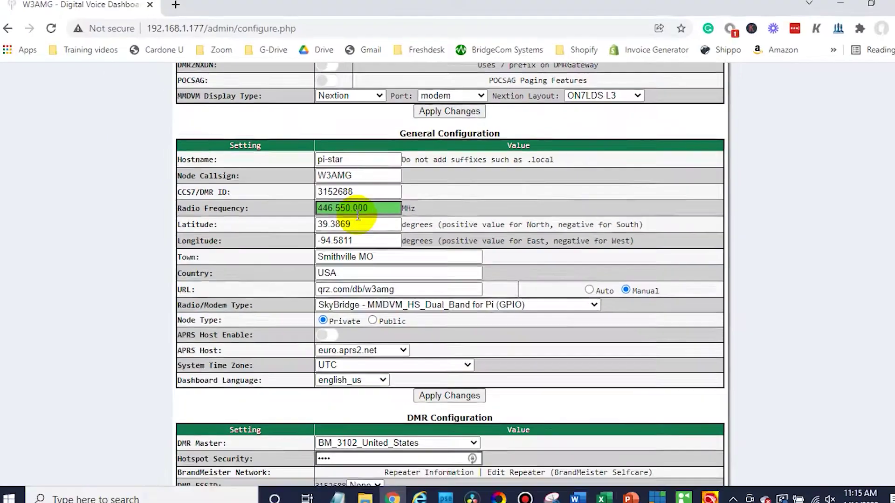
key("ctrl+z")
scroll(399, 266, "down", 4)
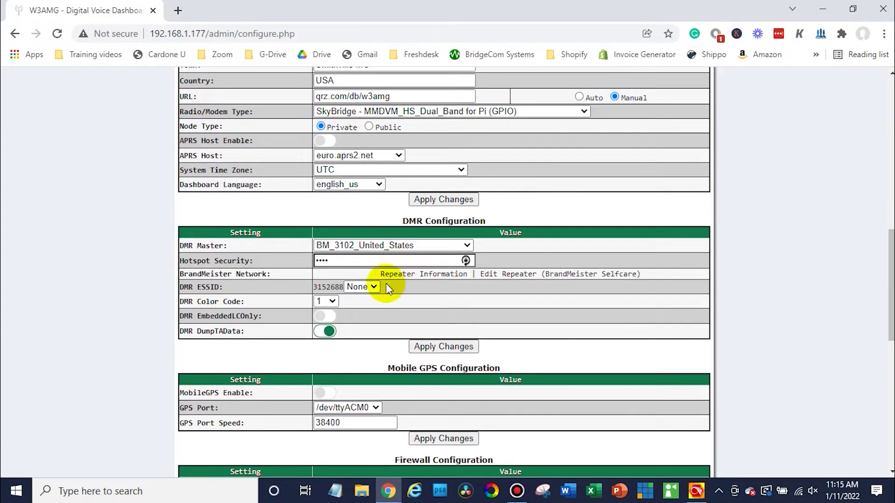
scroll(418, 321, "down", 3)
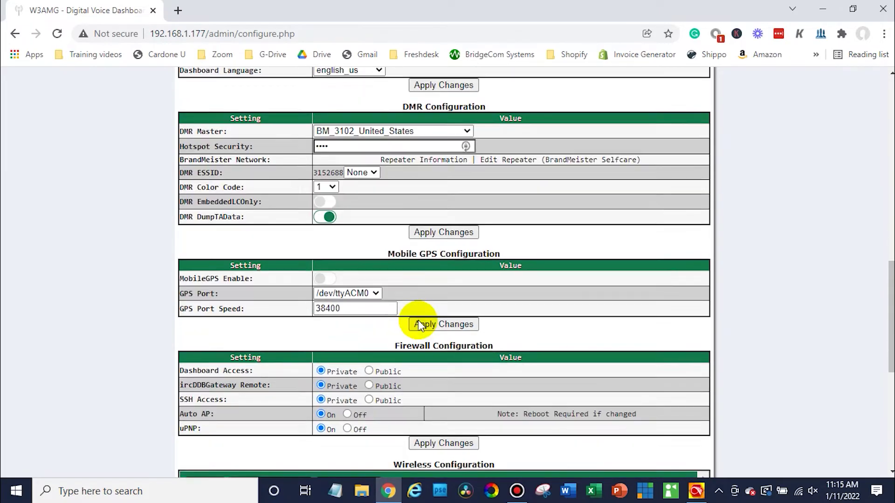
scroll(418, 320, "up", 4)
scroll(418, 320, "up", 2)
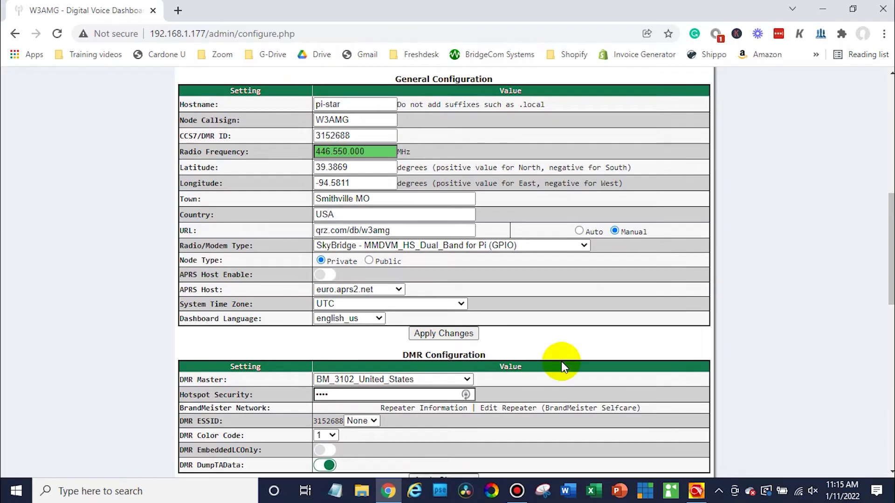
scroll(562, 362, "up", 4)
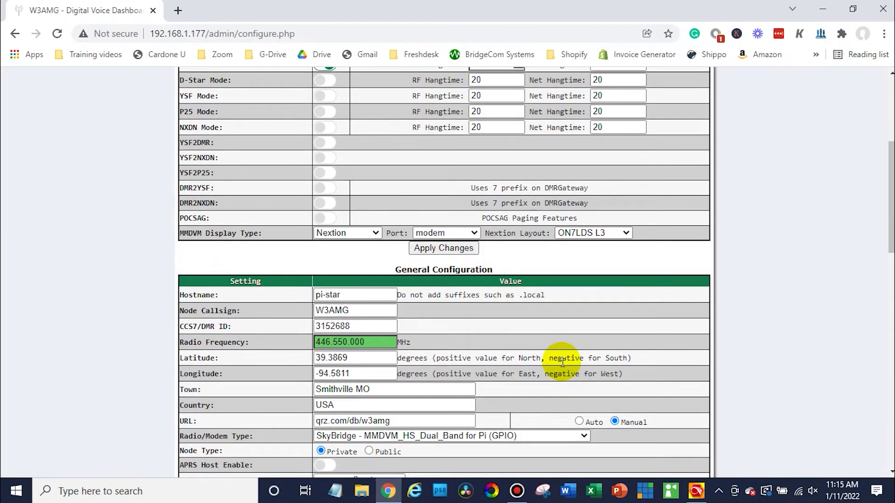
scroll(561, 362, "up", 2)
scroll(563, 360, "down", 4)
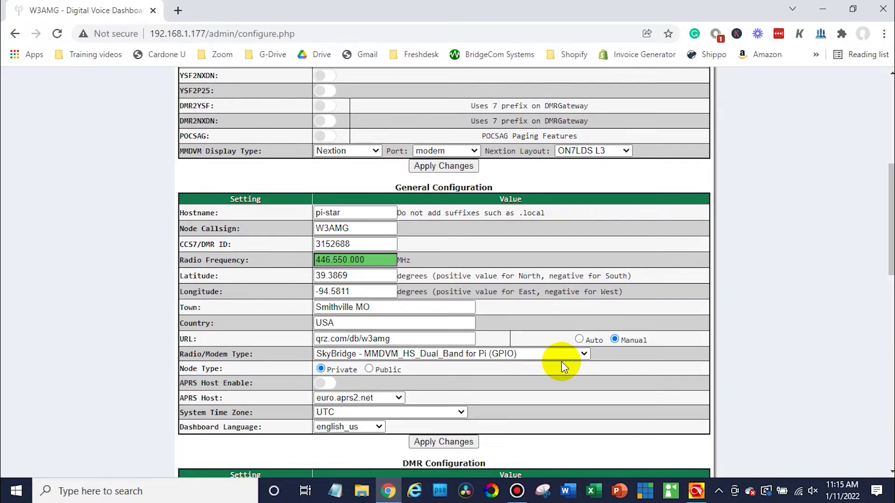
scroll(561, 362, "up", 7)
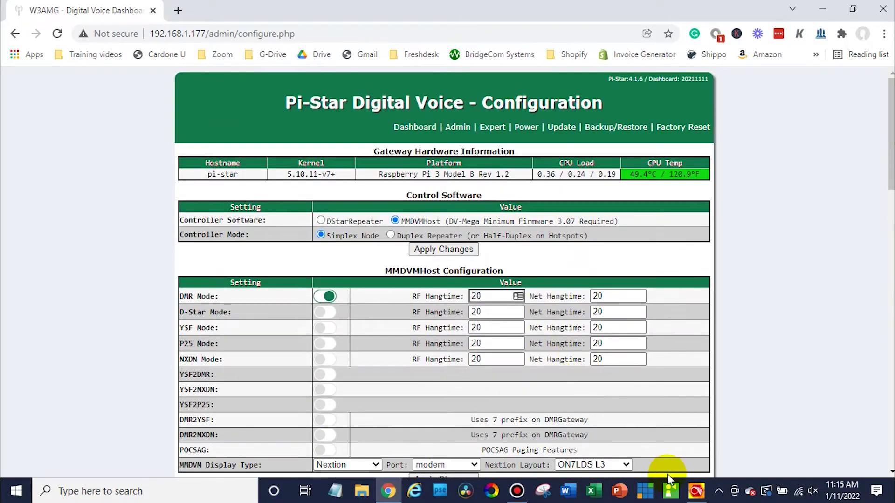
left_click(695, 495)
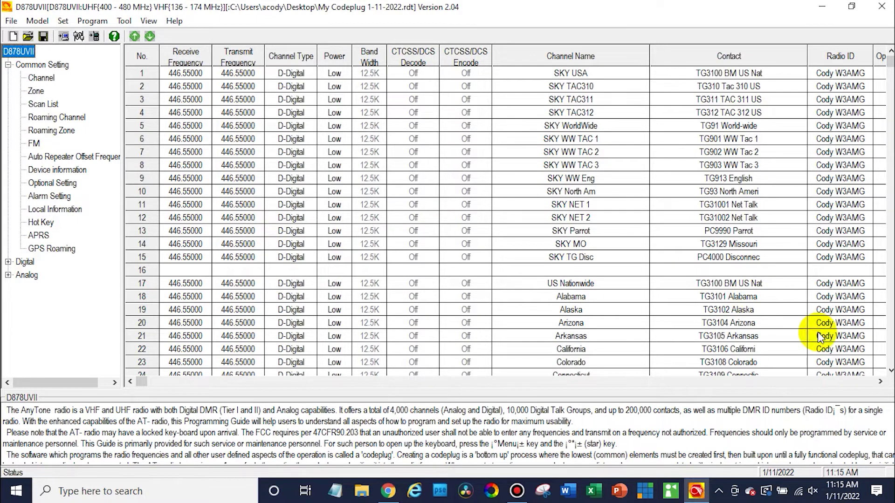
- Scroll the channel list to empty slots 2144–2167 and check blank channel 2152 without changes
scroll(890, 368, "down", 7)
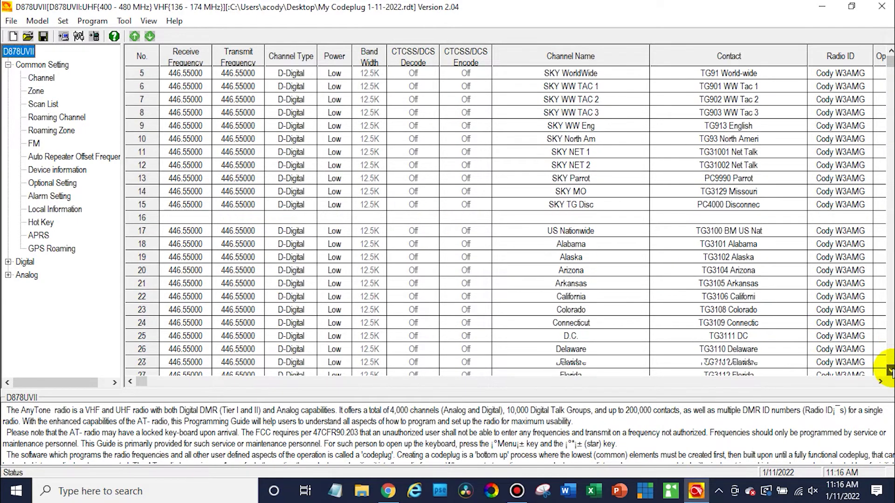
scroll(891, 346, "down", 1)
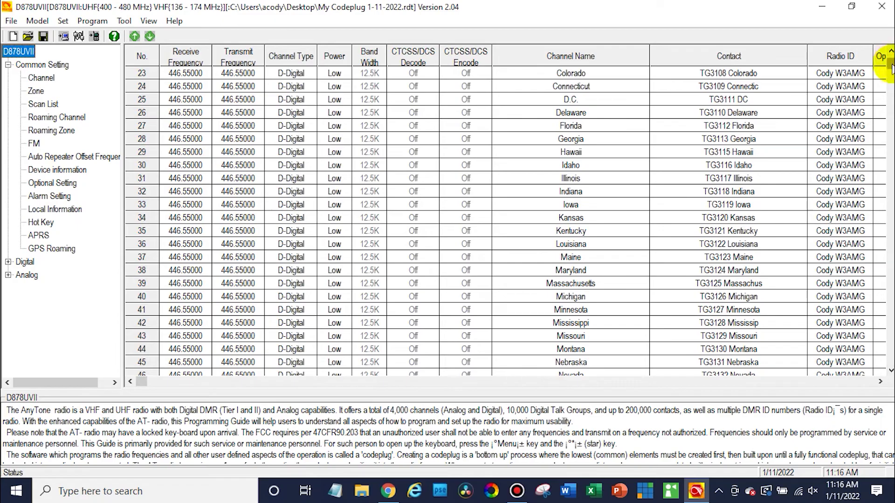
left_click_drag(890, 68, 887, 228)
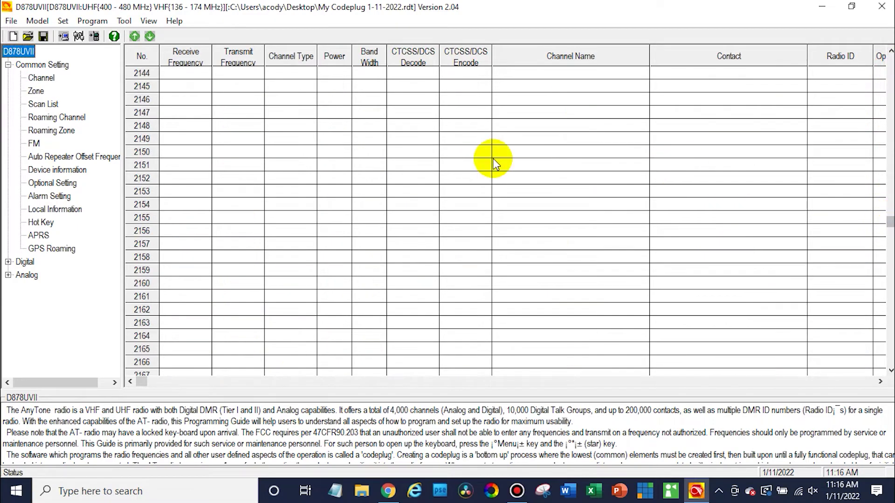
double_click(197, 180)
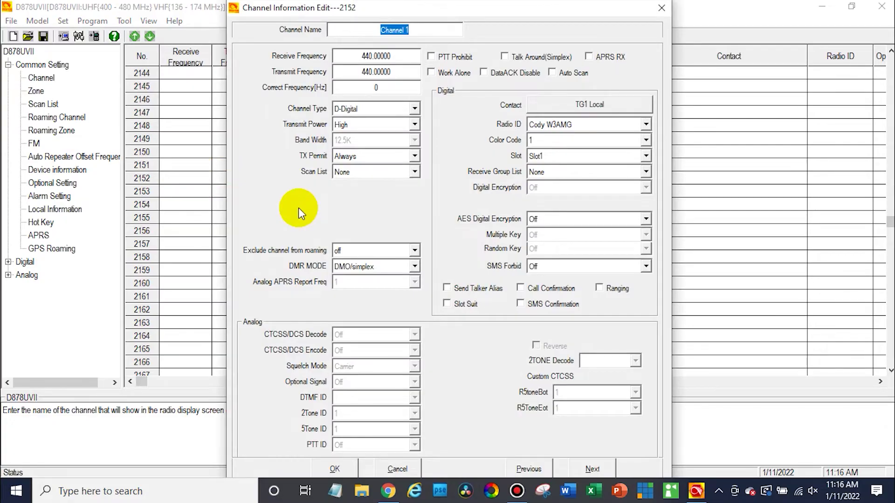
left_click(412, 470)
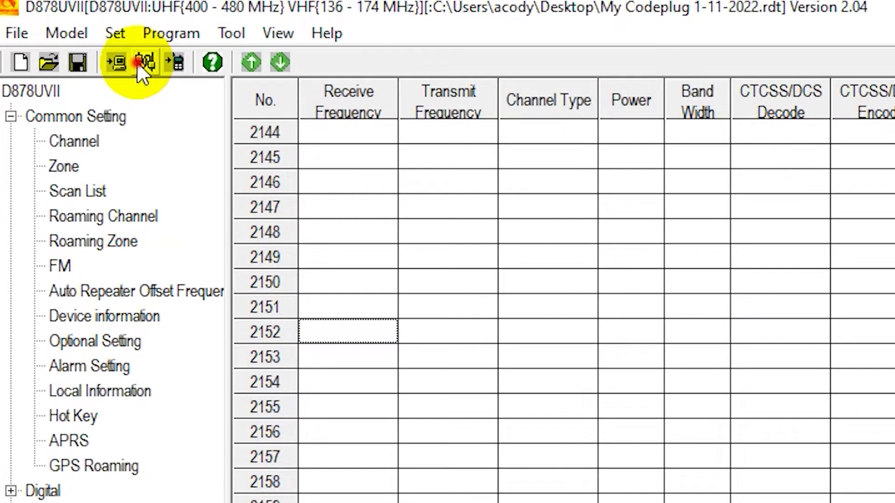
- Set the radio's communication port to COM3
left_click(78, 37)
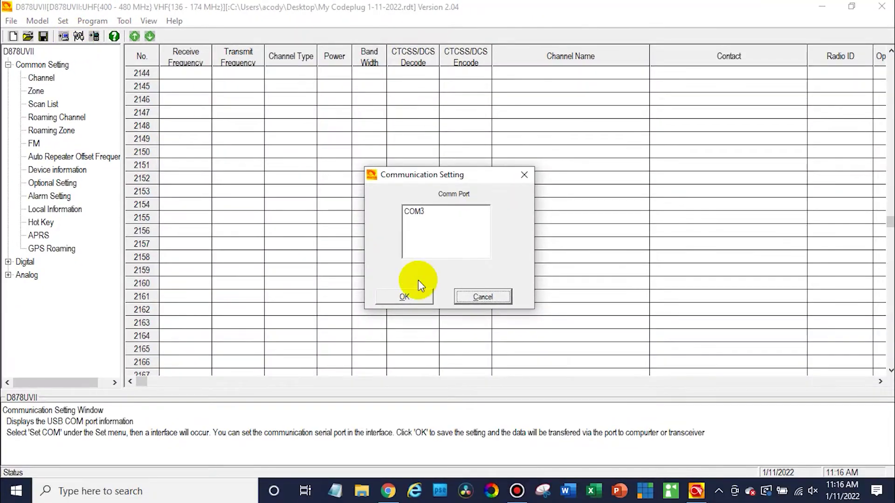
left_click(433, 214)
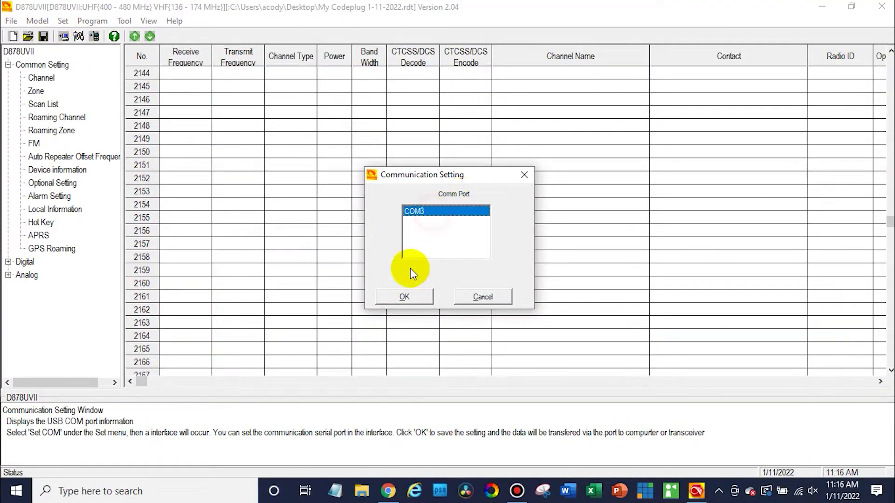
left_click(402, 299)
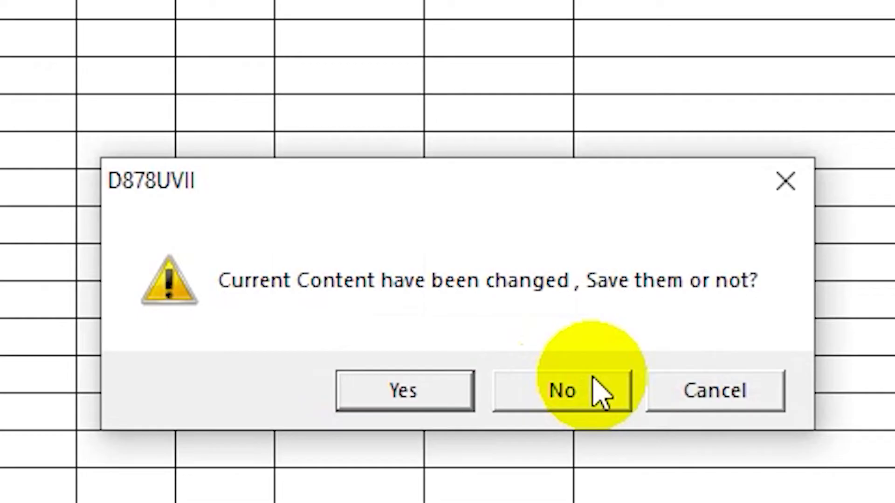
- Read the radio's data into a new codeplug without saving current changes
left_click(594, 380)
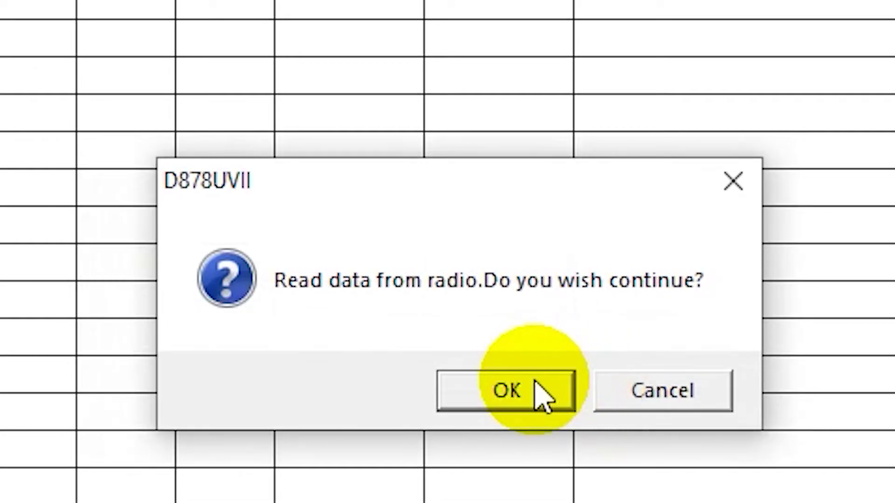
left_click(536, 387)
left_click(442, 353)
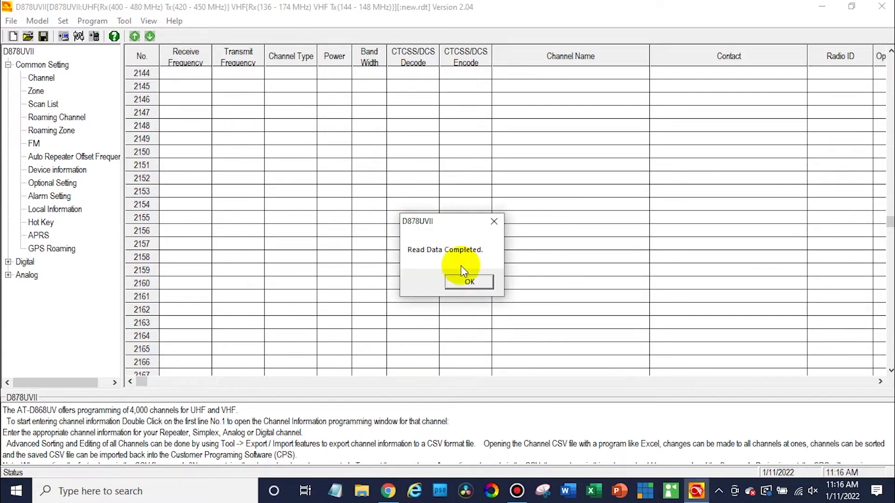
left_click(468, 279)
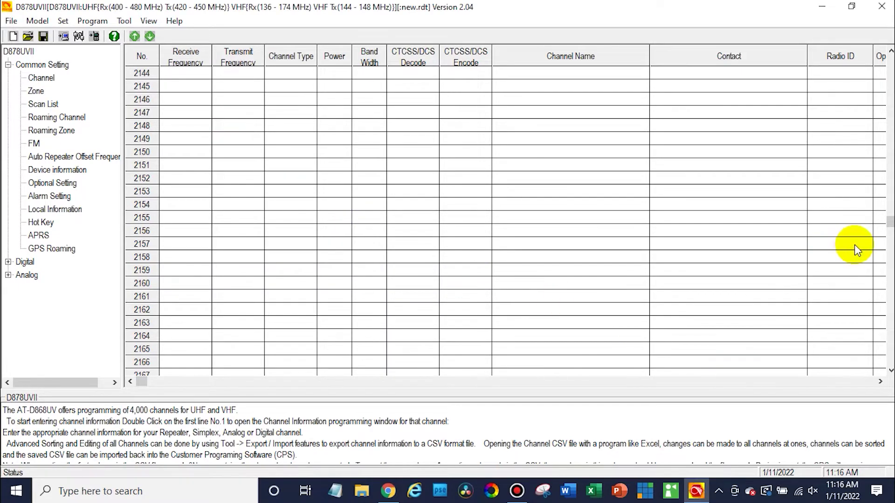
- Name channel 2066 Parrot and set its Rx and Tx frequencies to 446.55
left_click_drag(888, 225, 889, 216)
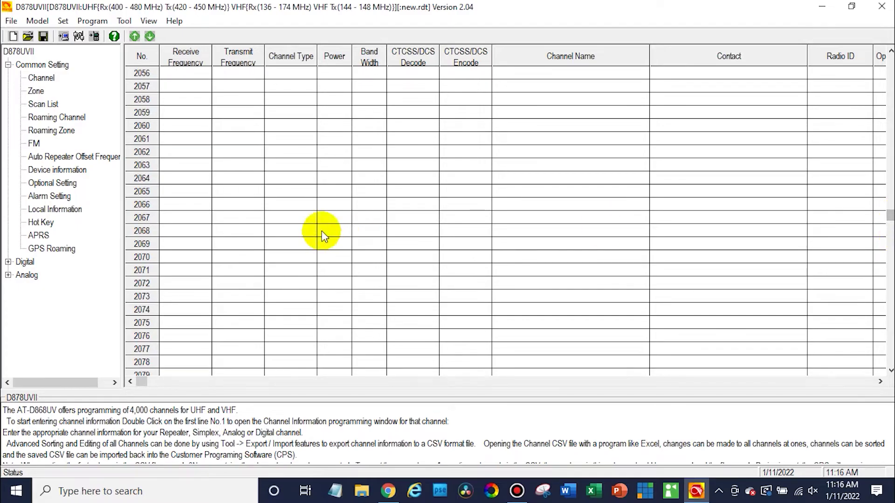
double_click(176, 204)
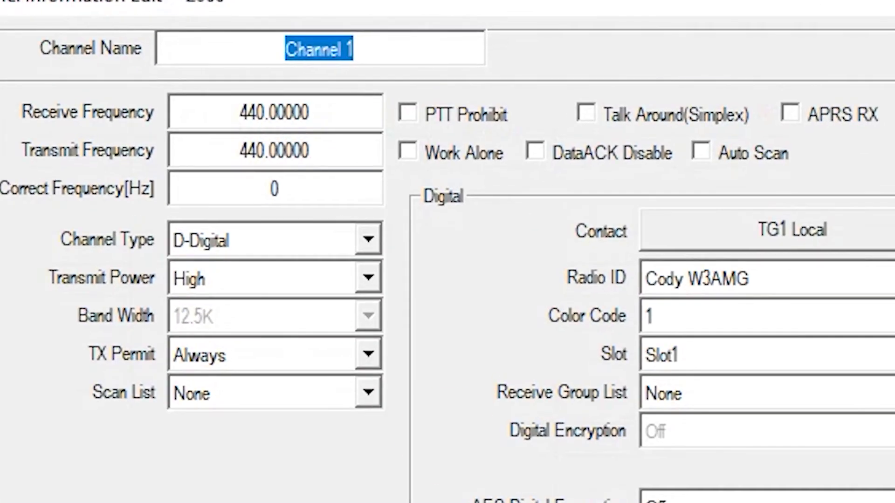
left_click(382, 133)
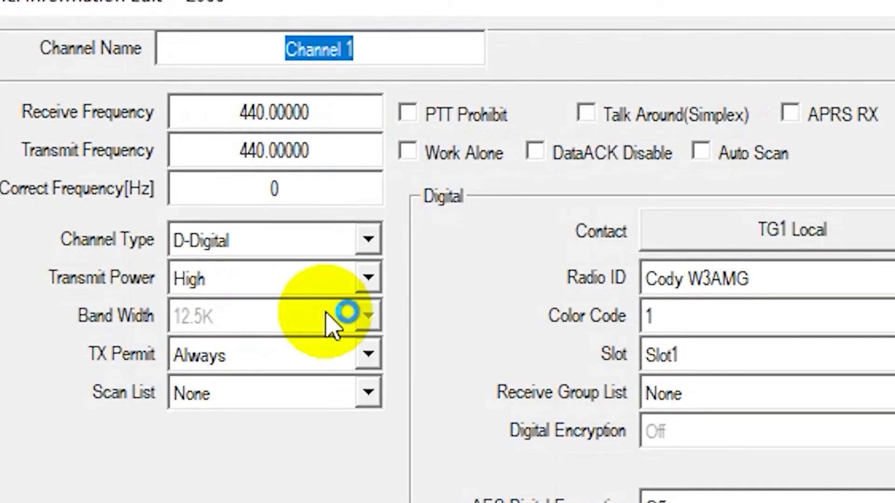
type("Parrot")
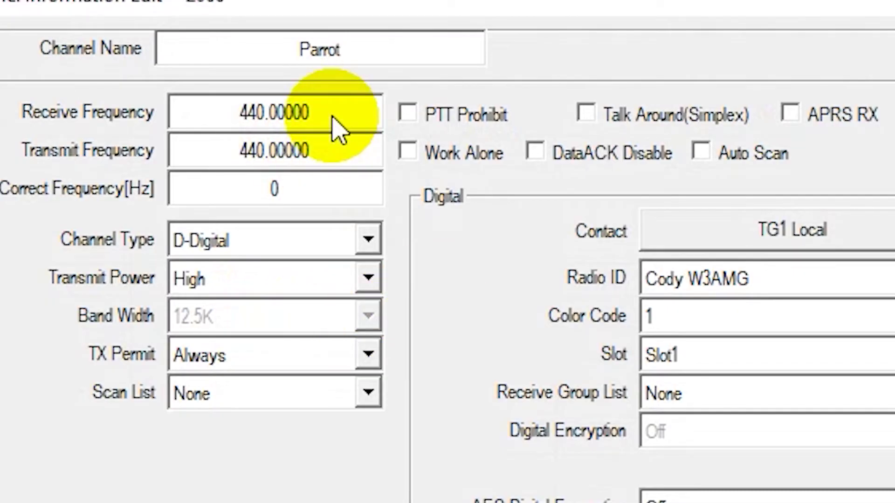
double_click(333, 115)
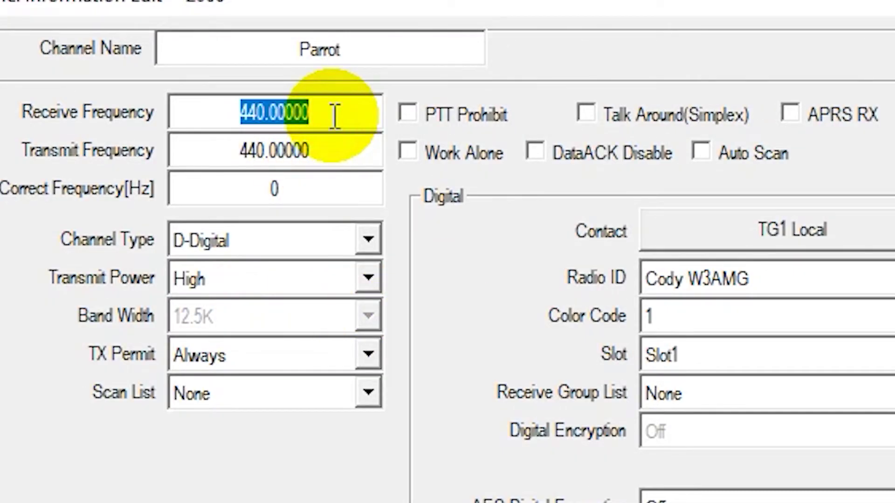
type("446.550")
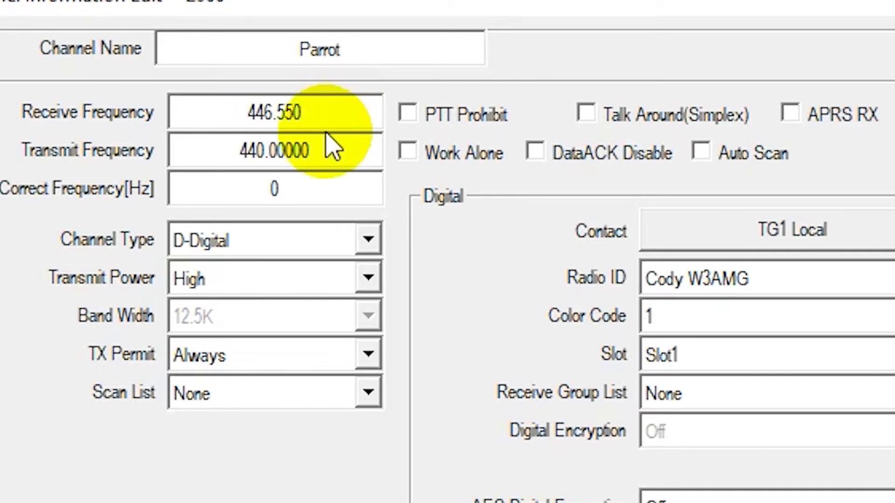
double_click(320, 146)
type("446.550")
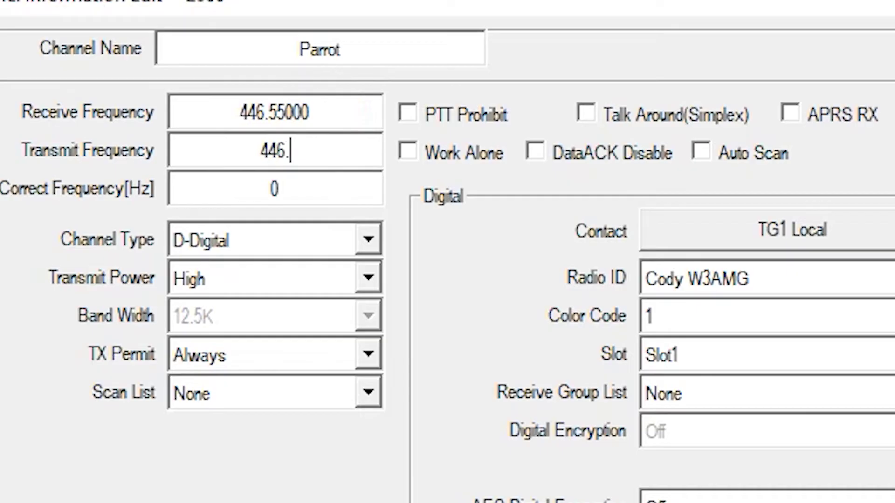
- Make the channel D-Digital, low power, with contact PC9990 Parrot
left_click(294, 249)
left_click(429, 237)
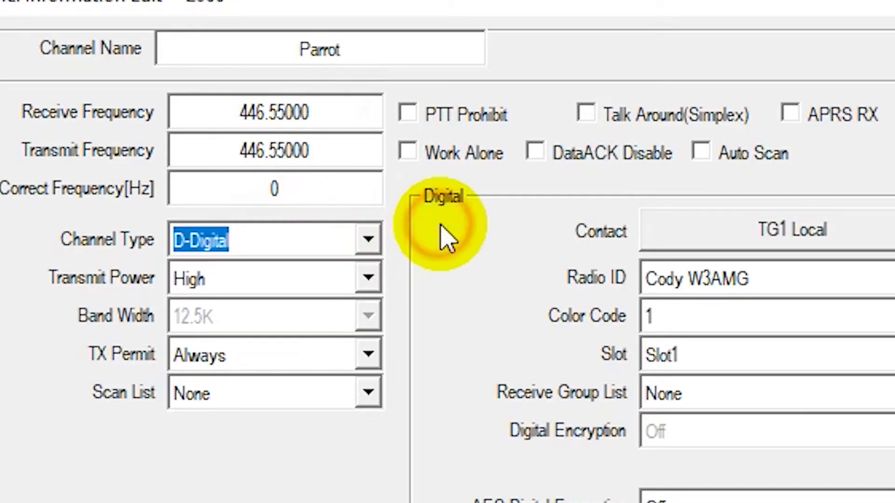
left_click(276, 296)
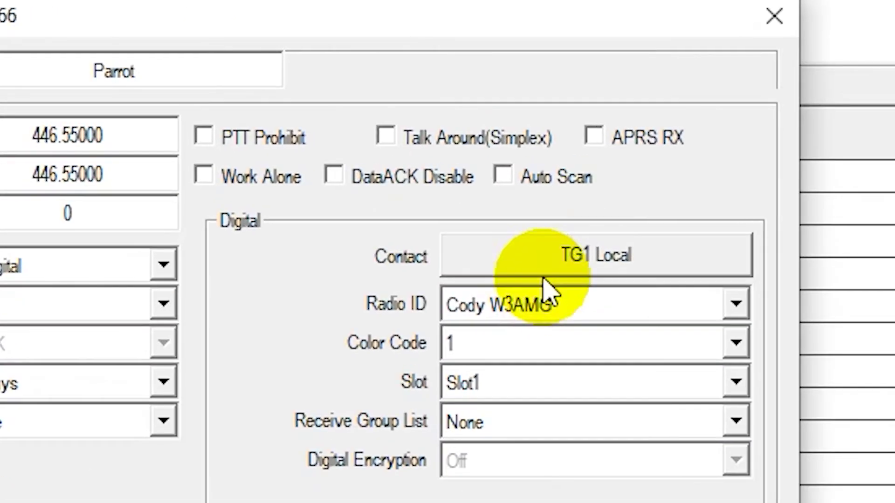
left_click(568, 104)
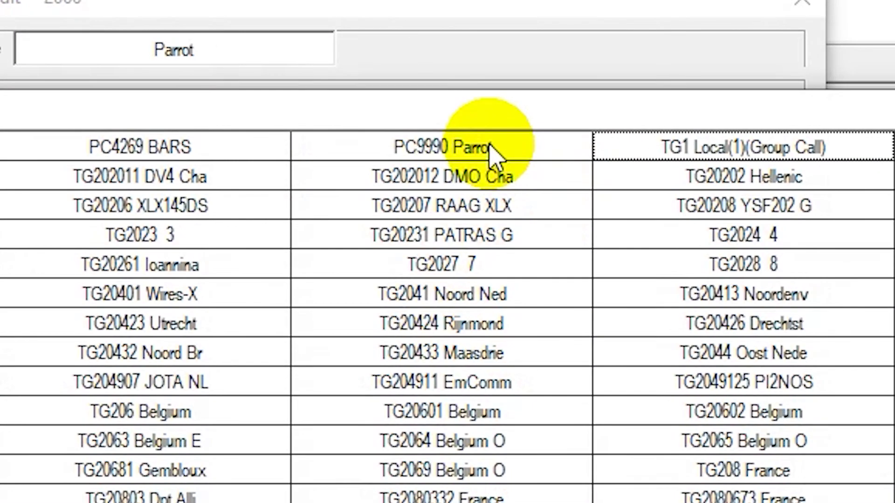
double_click(494, 154)
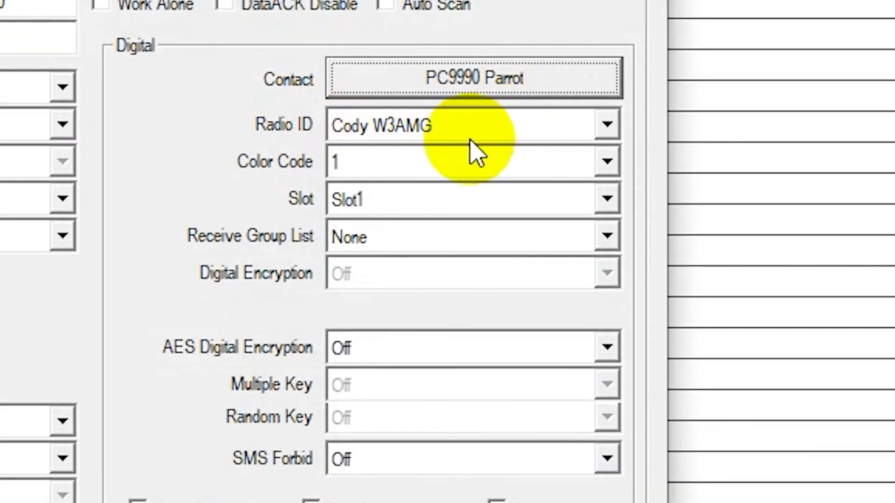
- Keep colour code 1 after checking Pi-Star, put the channel on Slot2, and save
left_click(396, 162)
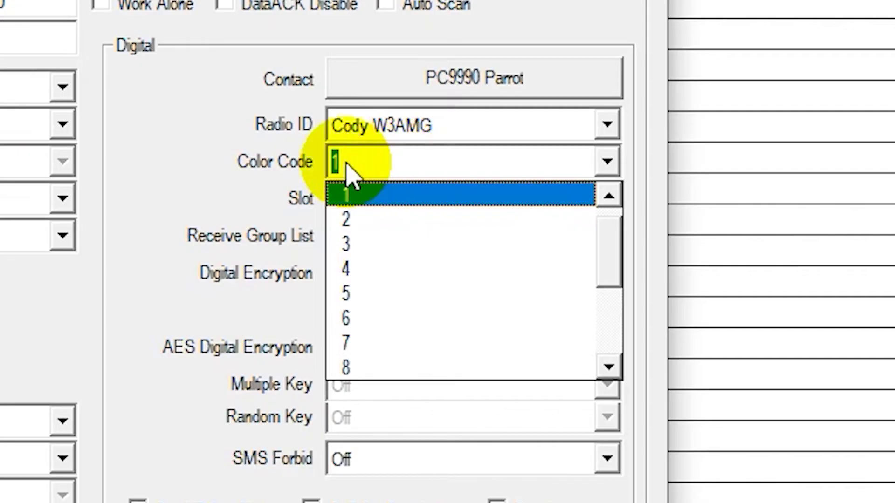
left_click(296, 184)
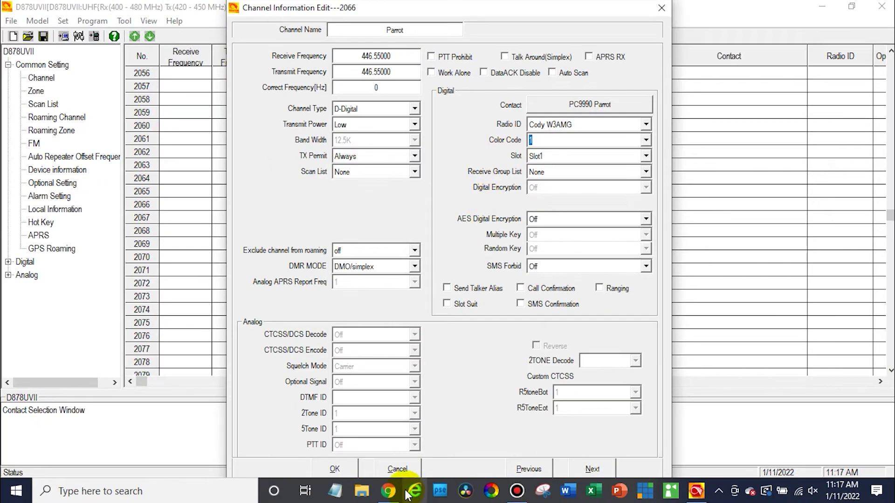
left_click(395, 493)
scroll(415, 377, "down", 15)
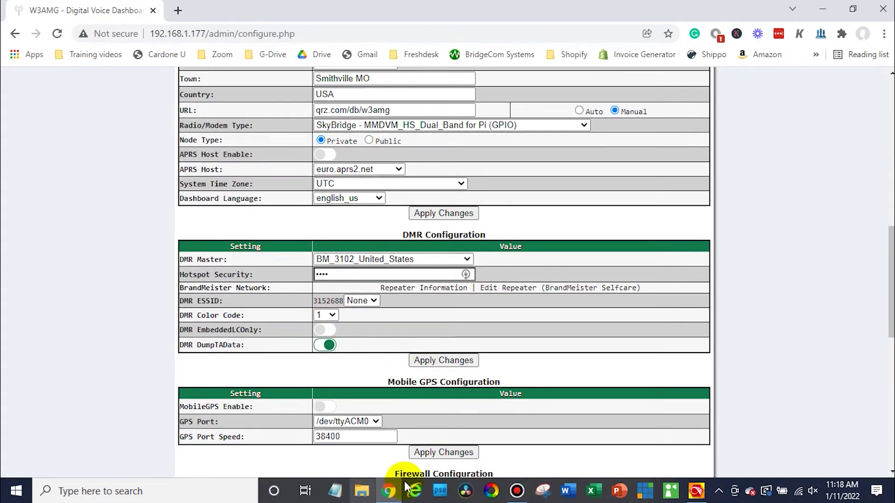
left_click(696, 491)
left_click(629, 194)
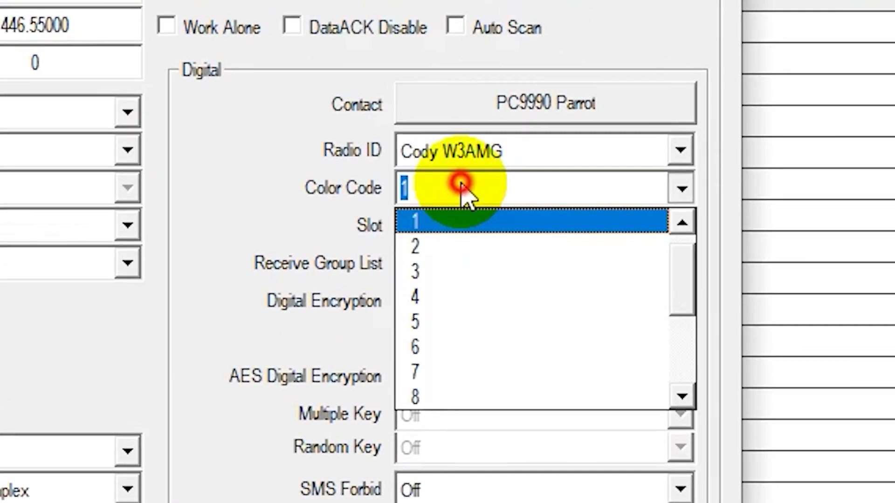
left_click(439, 220)
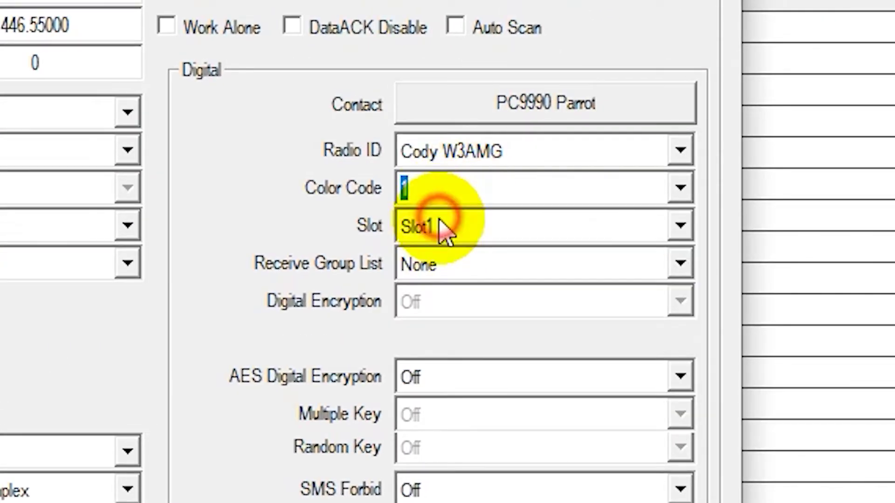
left_click(439, 222)
left_click(439, 284)
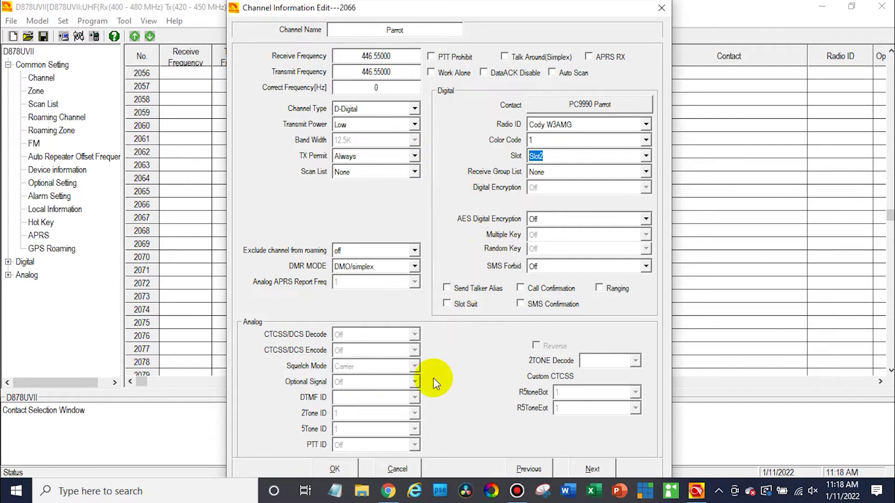
left_click(336, 470)
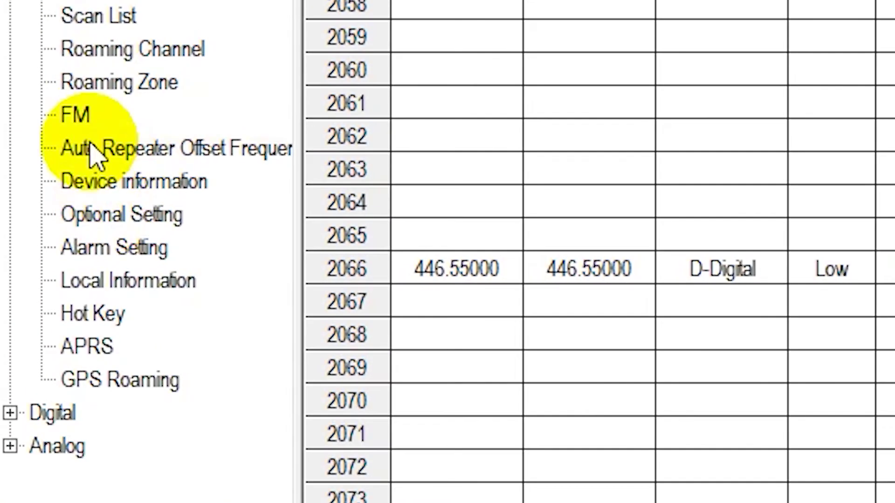
- Show the Digital Contact/Talk Group list and scroll toward the empty entries near 2654
left_click(11, 413)
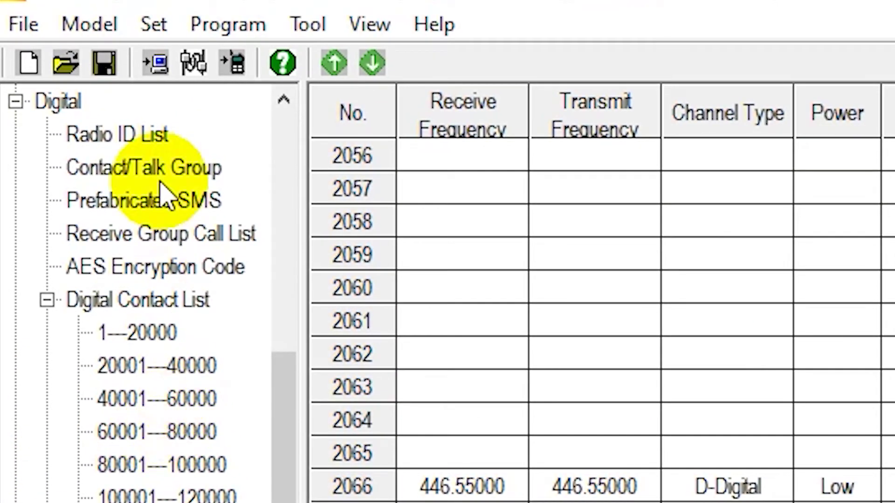
left_click(137, 172)
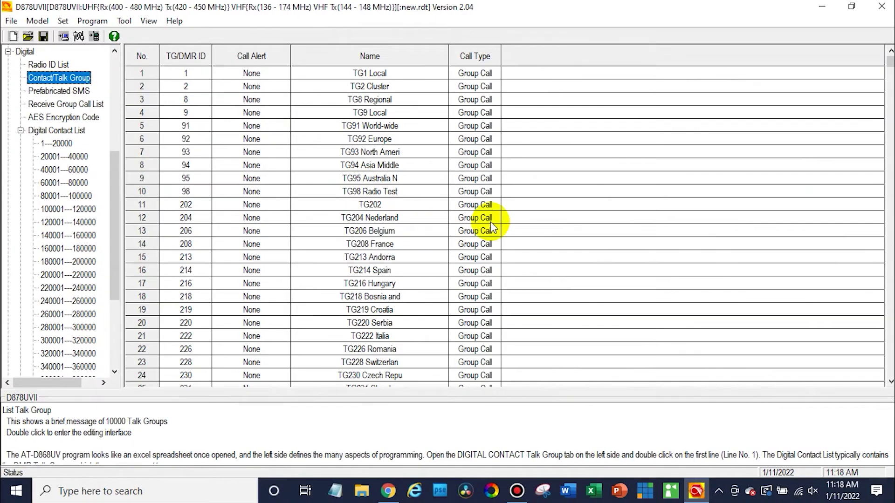
left_click(891, 382)
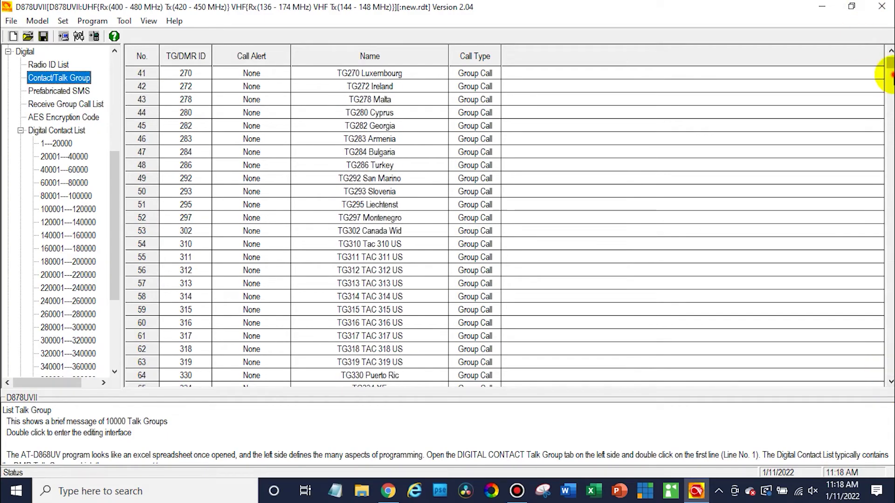
left_click(891, 75)
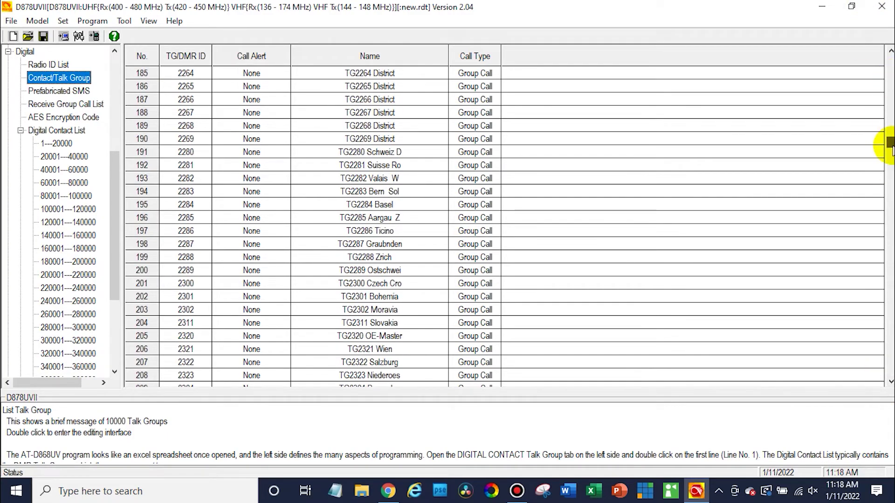
left_click_drag(890, 145, 889, 147)
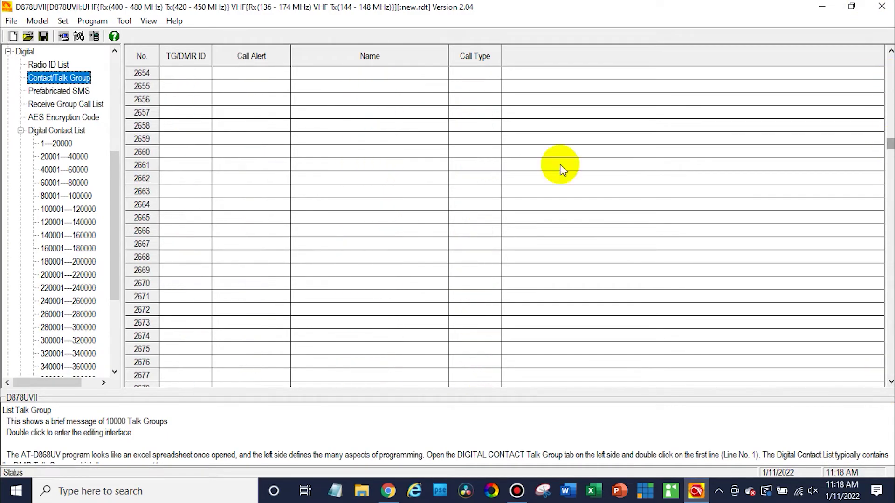
double_click(188, 195)
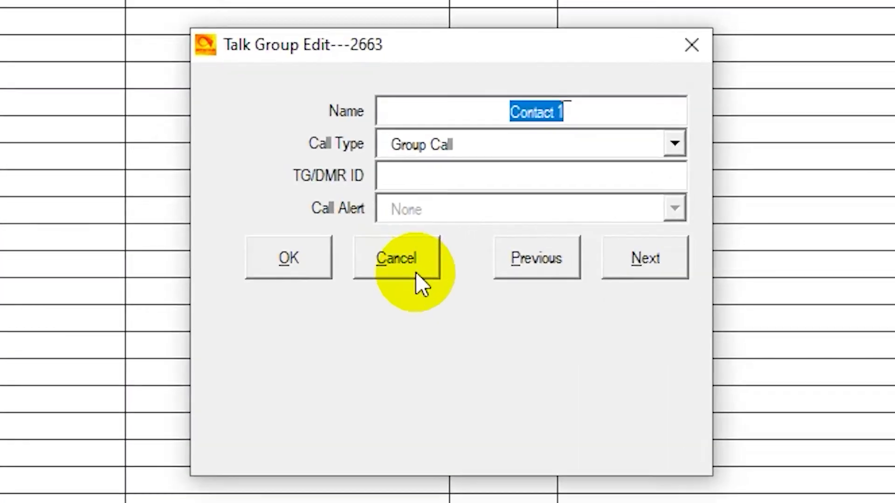
type("Parrot")
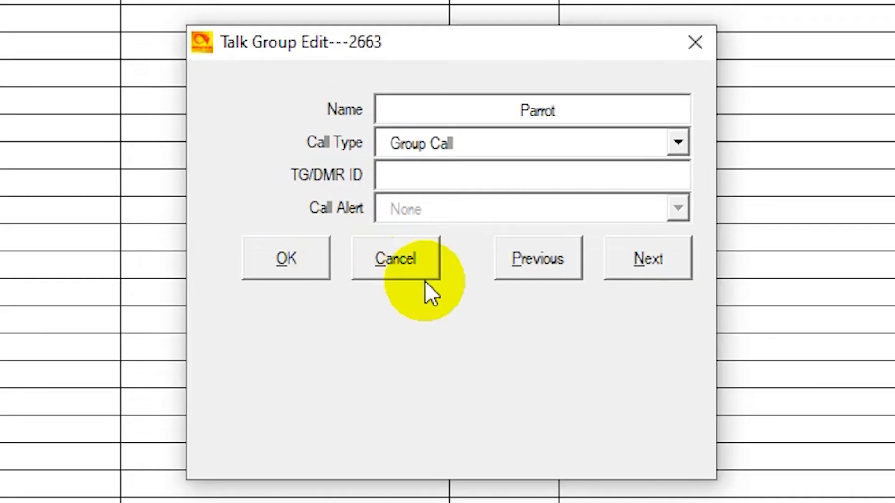
left_click(470, 149)
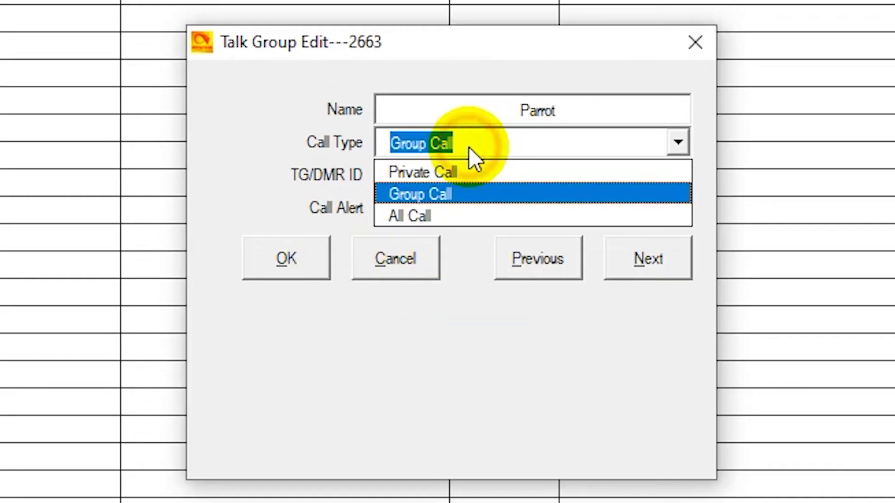
left_click(455, 175)
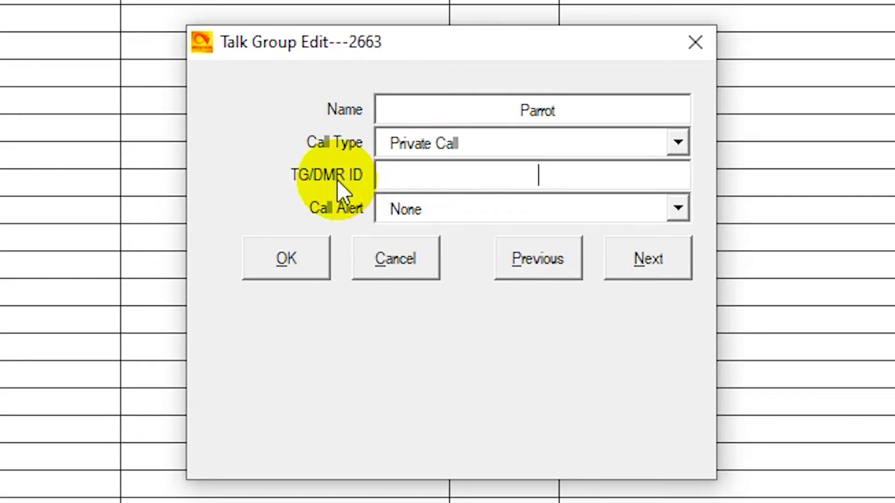
type("9990")
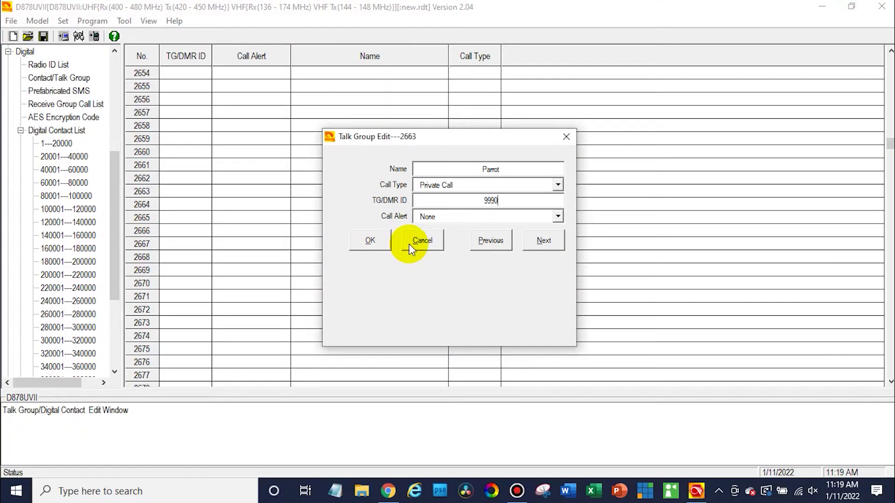
left_click(422, 241)
mouse_move(114, 183)
left_mouse_down()
mouse_move(93, 98)
mouse_move(83, 94)
left_mouse_up()
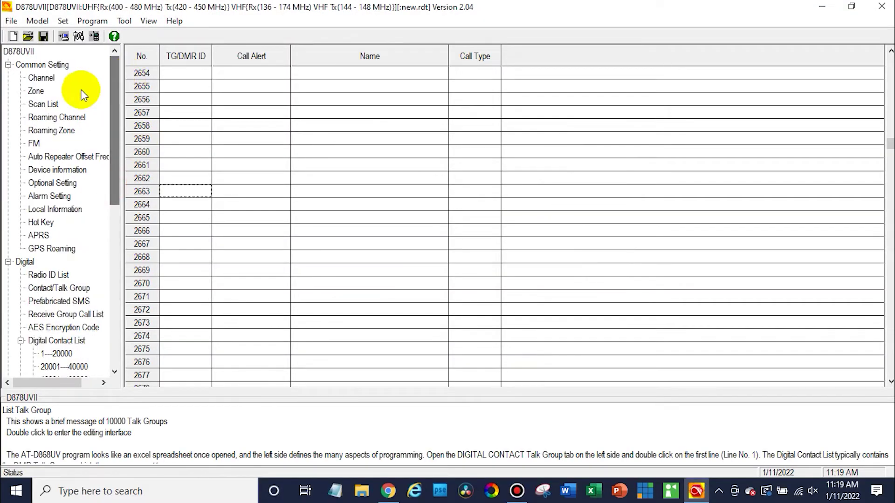
left_click(41, 77)
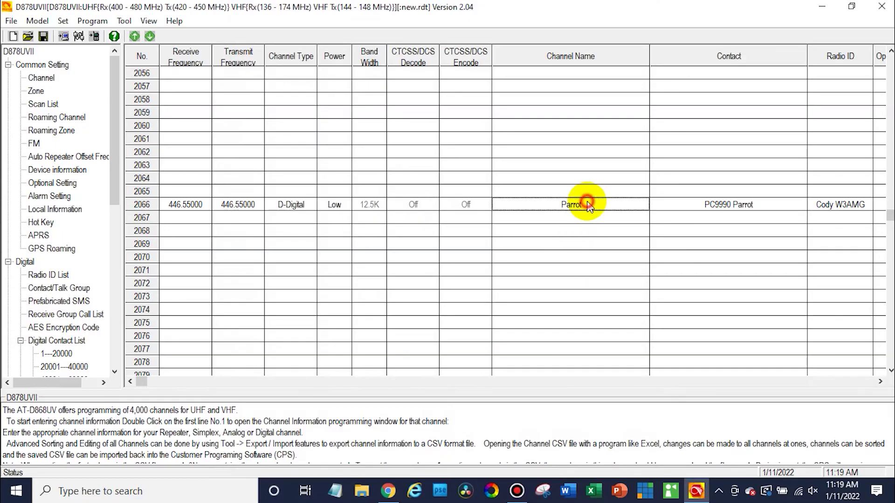
- Inspect channel 2066 'Parrot test' and confirm its settings
double_click(588, 205)
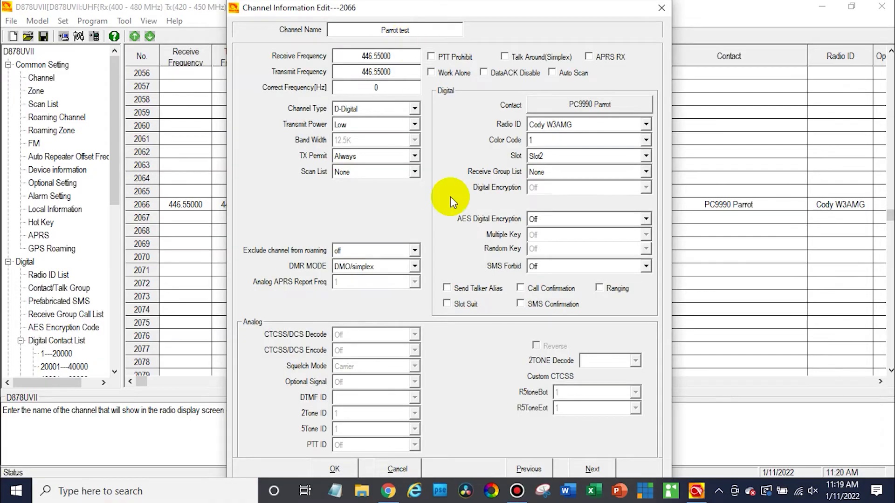
left_click(353, 470)
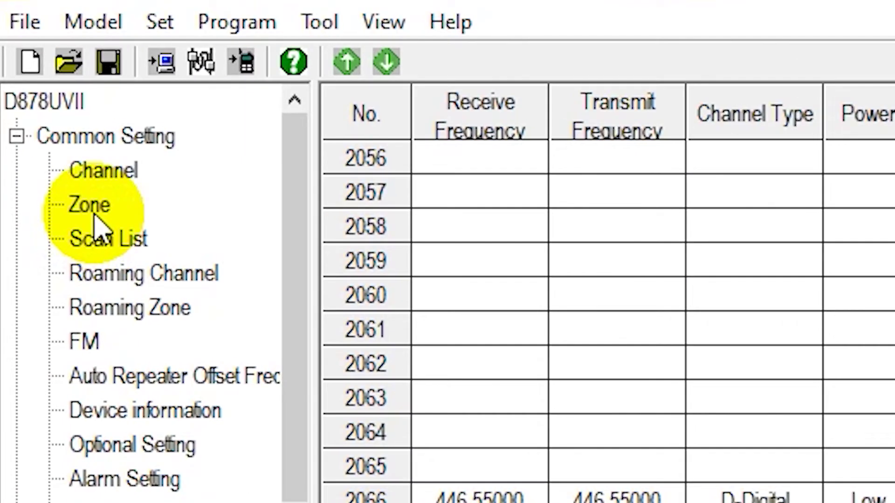
- Add channel 2066 Parrot test to SkyBridge Zone, bringing it to 16 channels
left_click(37, 93)
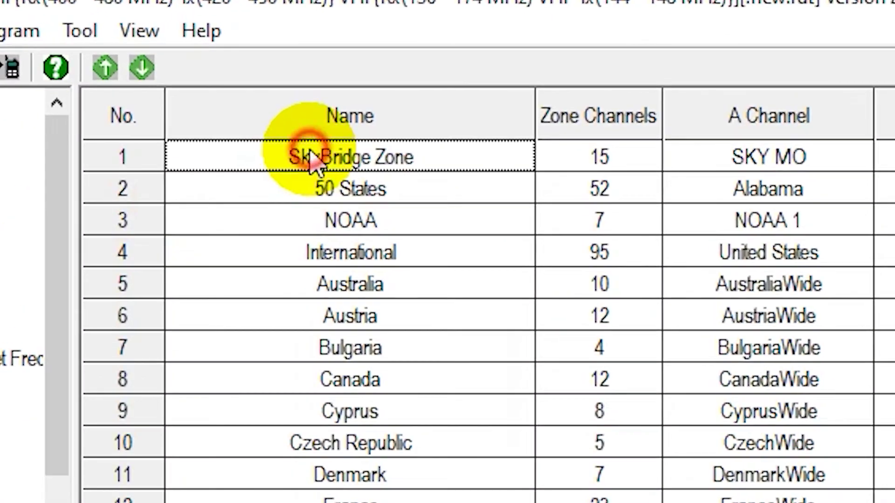
double_click(219, 74)
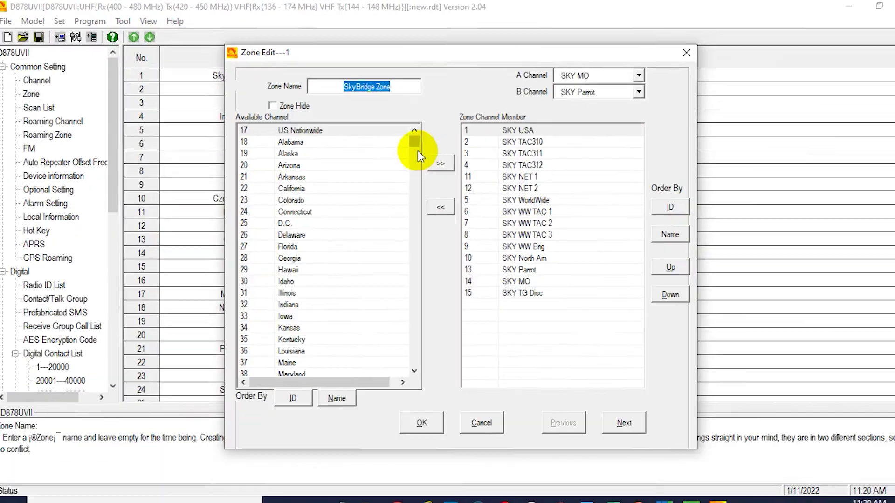
scroll(760, 319, "down", 20)
scroll(400, 335, "down", 20)
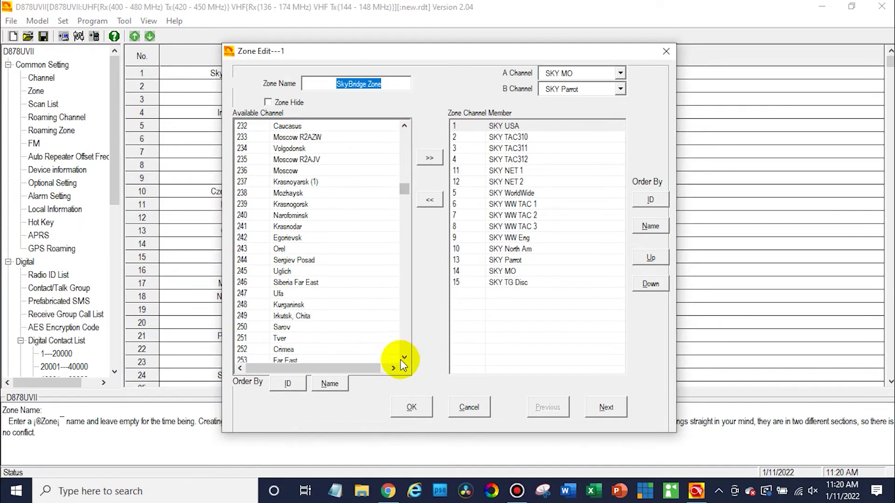
scroll(404, 346, "down", 20)
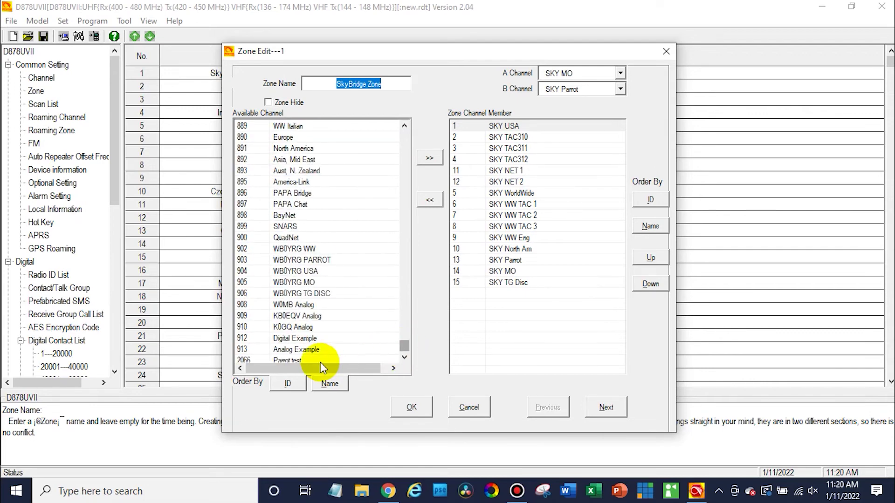
left_click(319, 361)
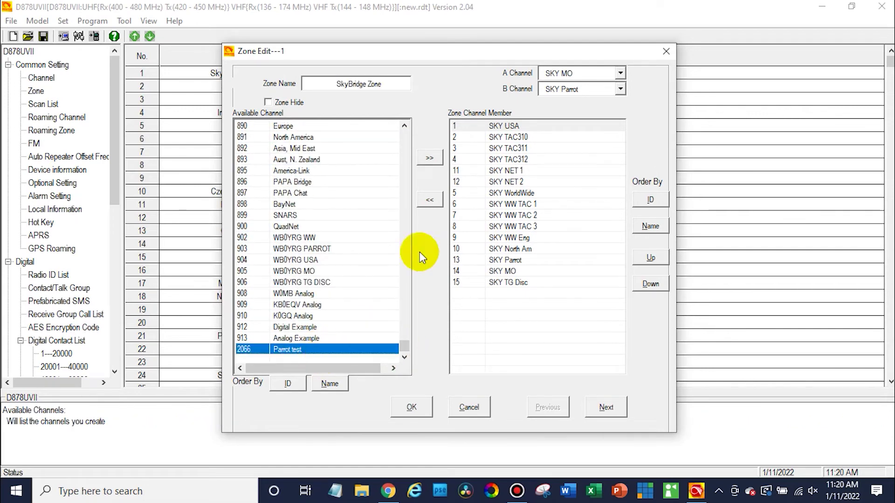
left_click(438, 156)
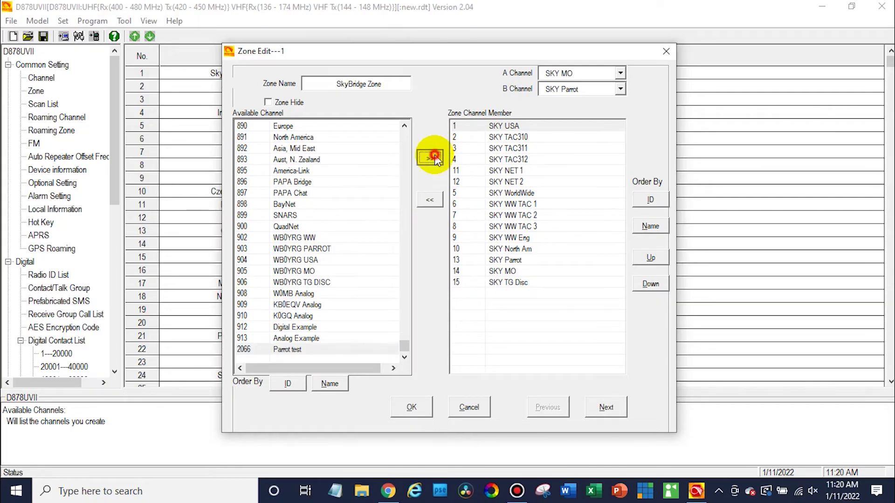
left_click(411, 414)
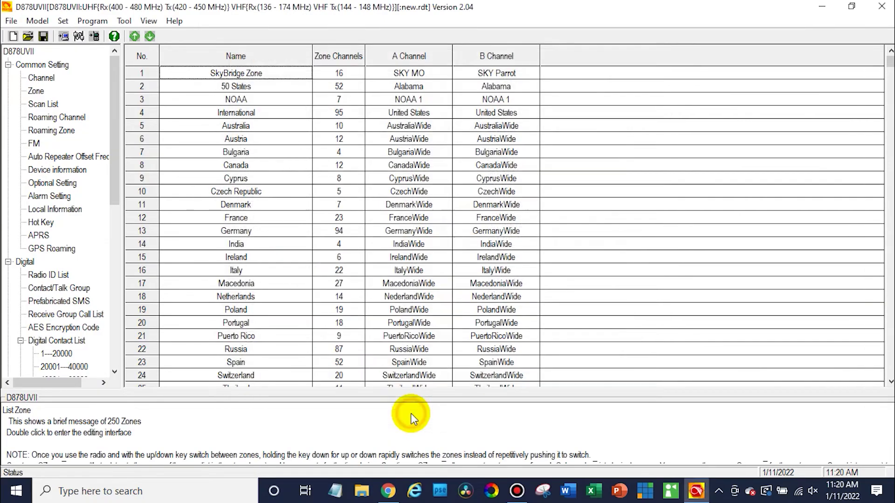
- Confirm COM3 and start writing only Other Data to the radio
left_click(79, 37)
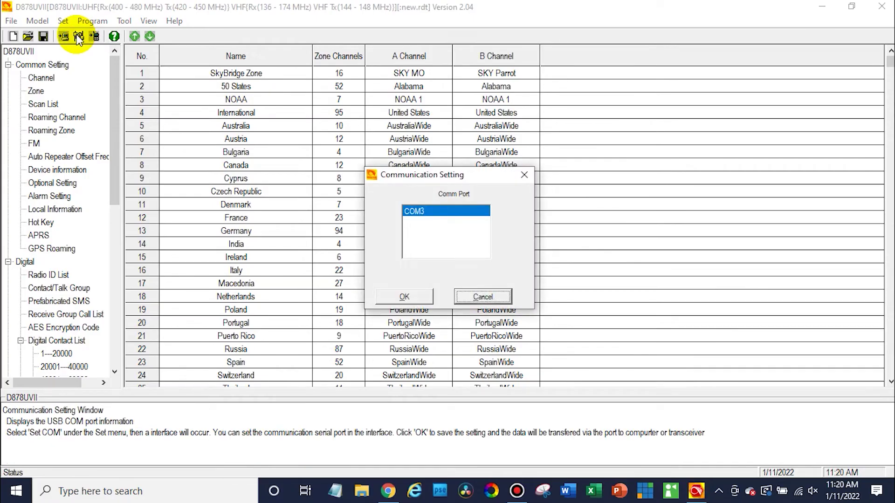
left_click(401, 297)
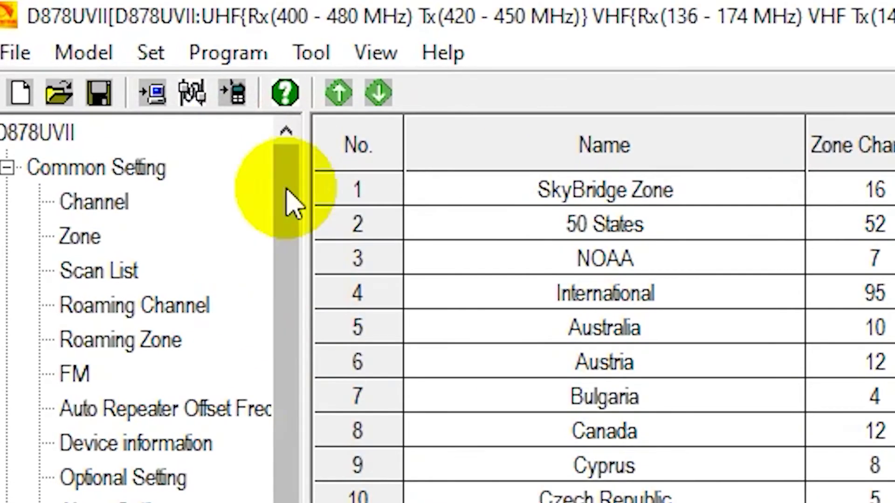
left_click(232, 98)
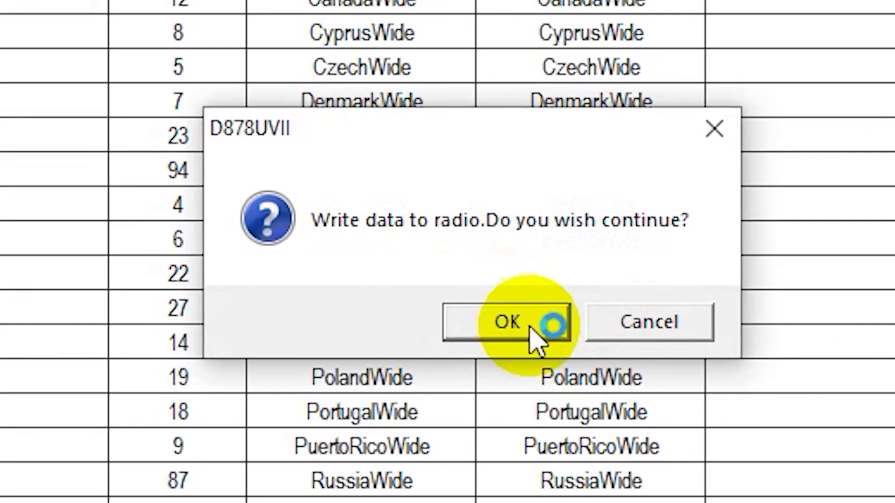
left_click(530, 326)
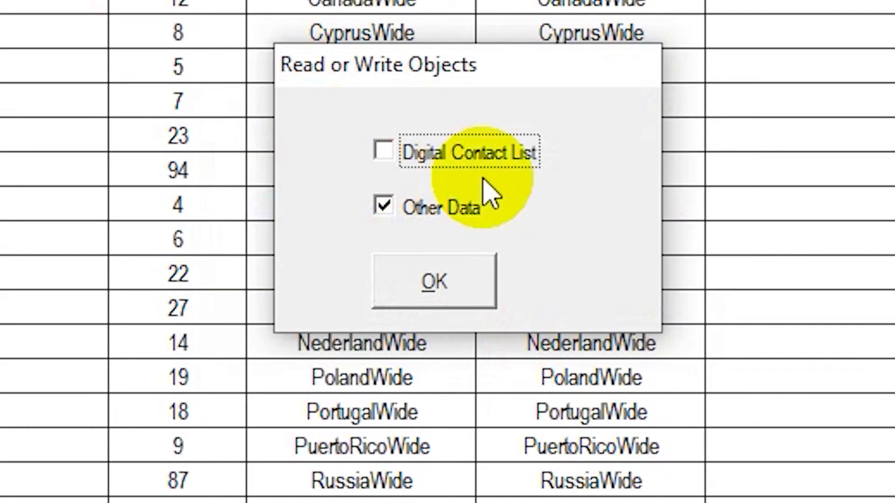
left_click(454, 287)
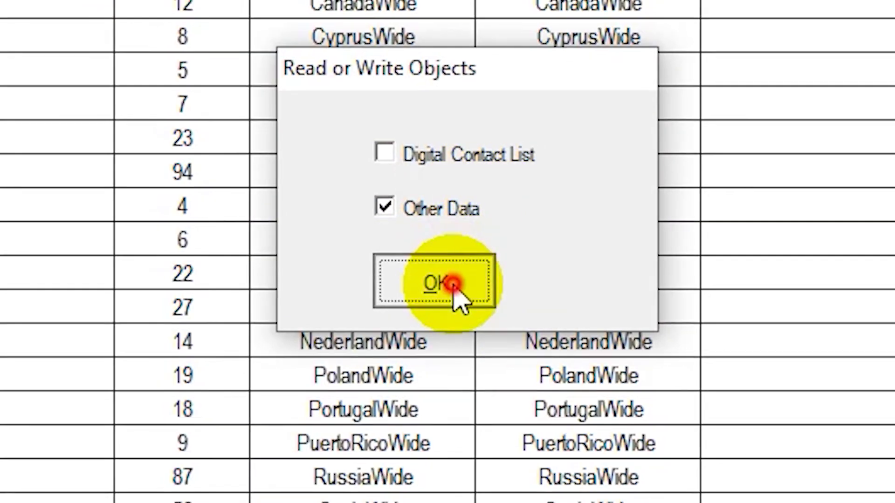